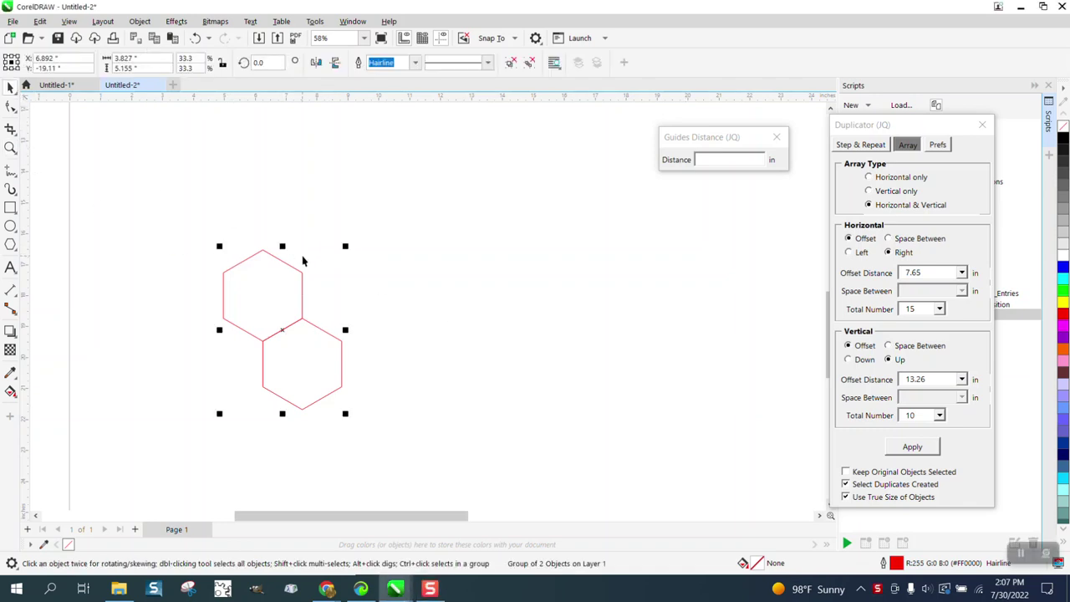
- Nudge the hexagon pair up and left, and move the Guides Distance window aside to the right
{"action": "left_click_drag", "start_coordinate": [282, 329], "coordinate": [269, 323]}
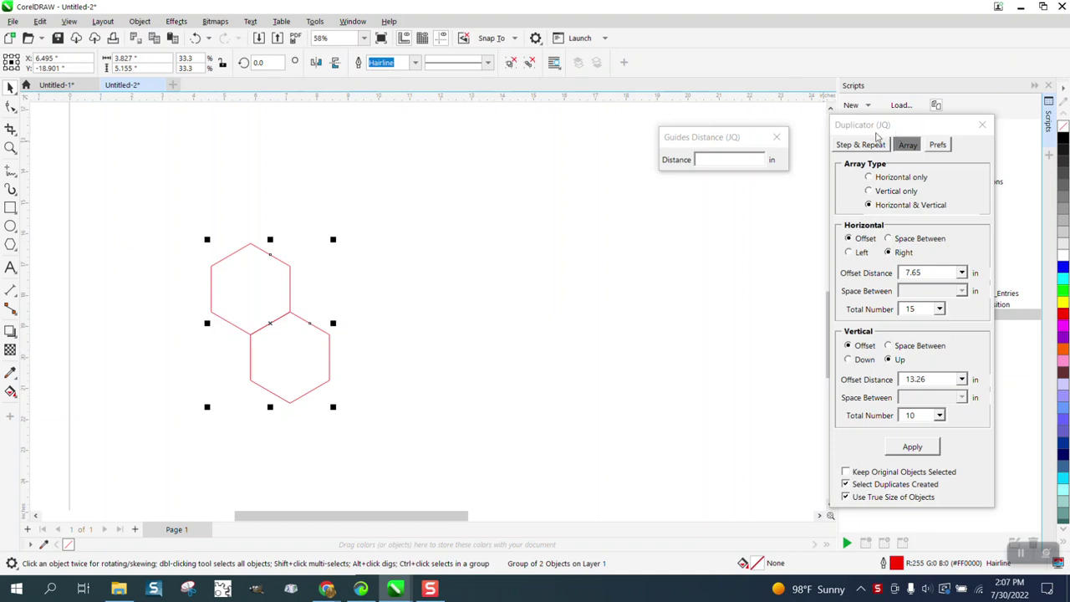
{"action": "left_click_drag", "start_coordinate": [753, 136], "coordinate": [784, 125]}
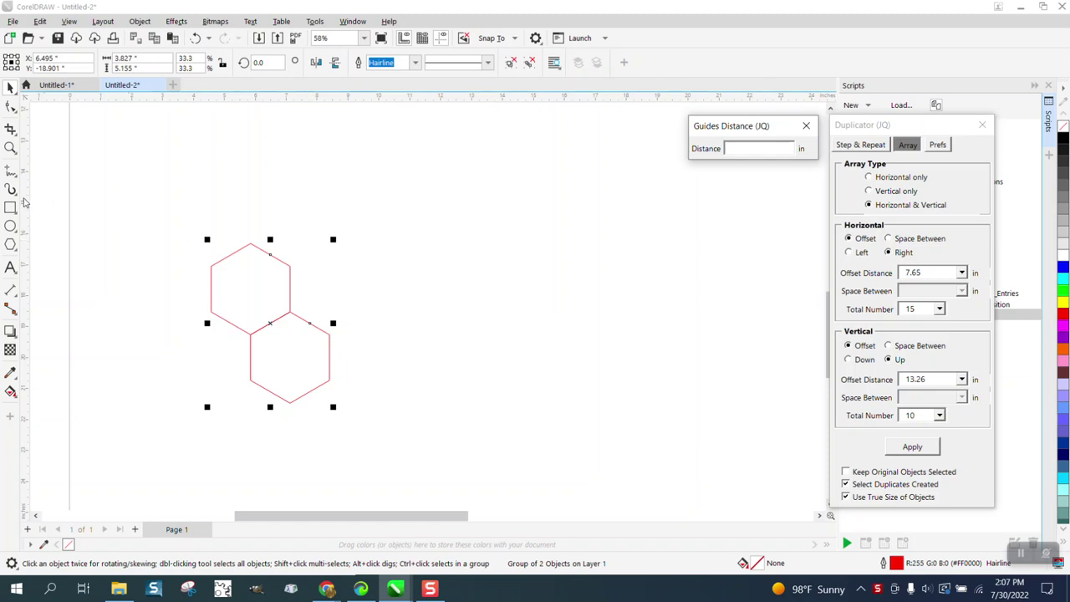
- Place vertical guides on the hexagons' left edge and shared edge, undoing the stray moves
{"action": "left_click_drag", "start_coordinate": [26, 202], "coordinate": [209, 312]}
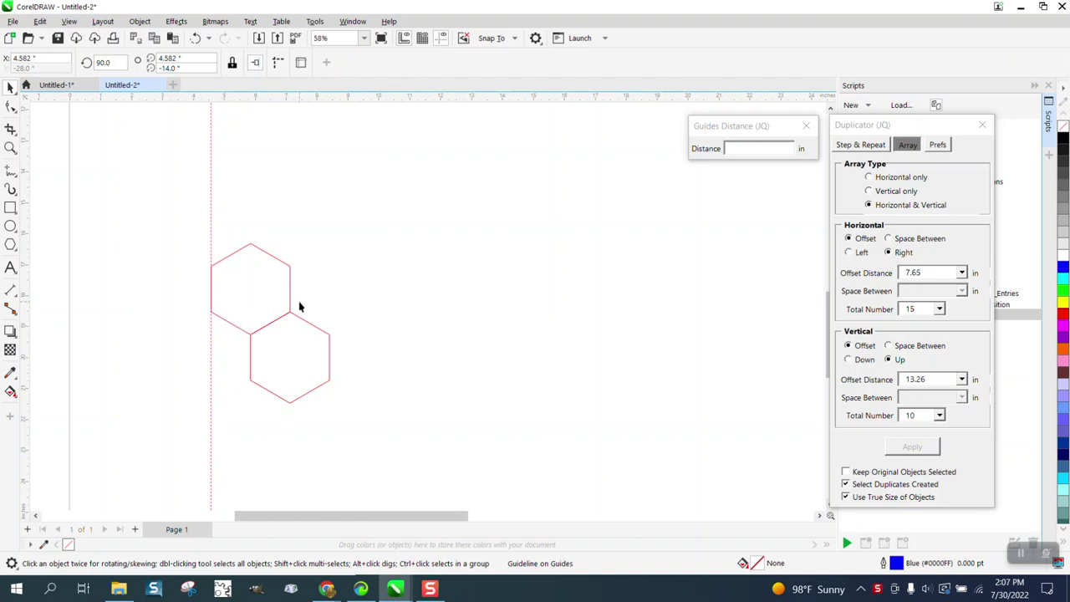
{"action": "left_click_drag", "start_coordinate": [26, 236], "coordinate": [289, 280]}
{"action": "left_click_drag", "start_coordinate": [187, 239], "coordinate": [410, 435]}
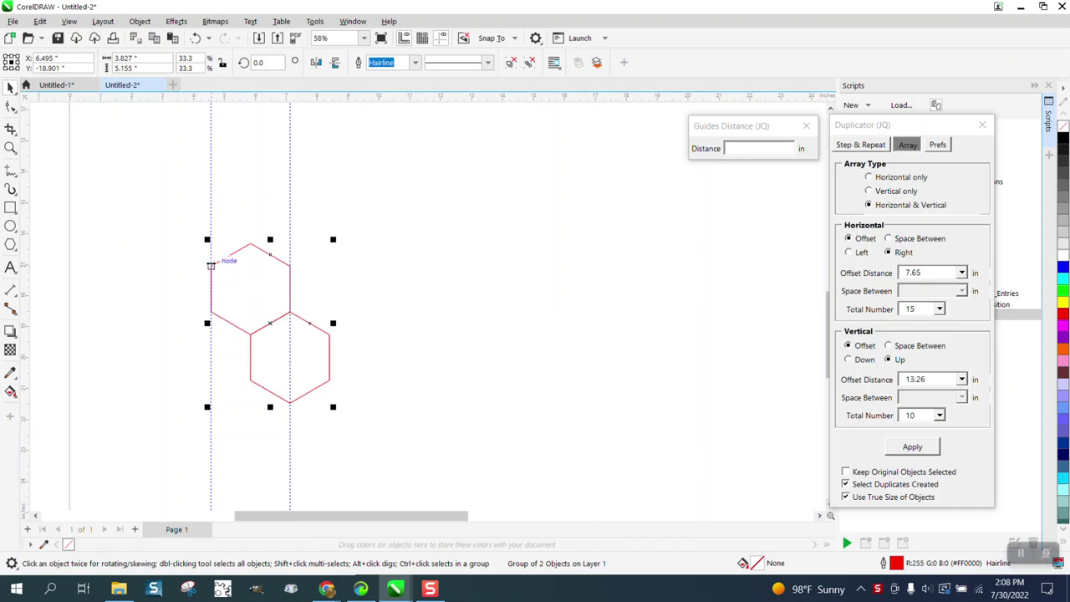
{"action": "left_click_drag", "start_coordinate": [211, 263], "coordinate": [306, 274]}
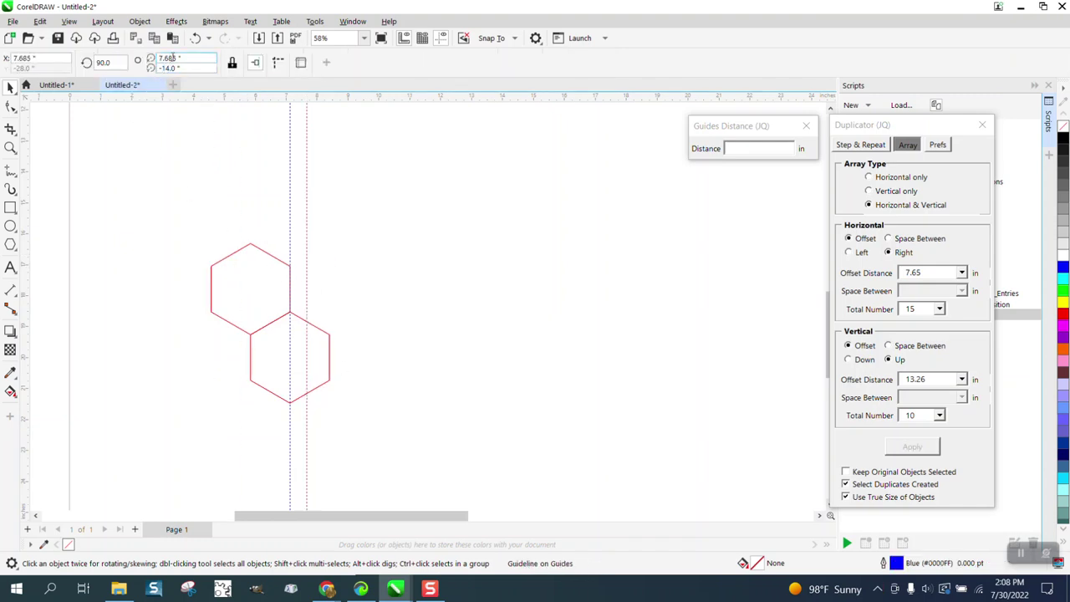
{"action": "left_click", "coordinate": [194, 37]}
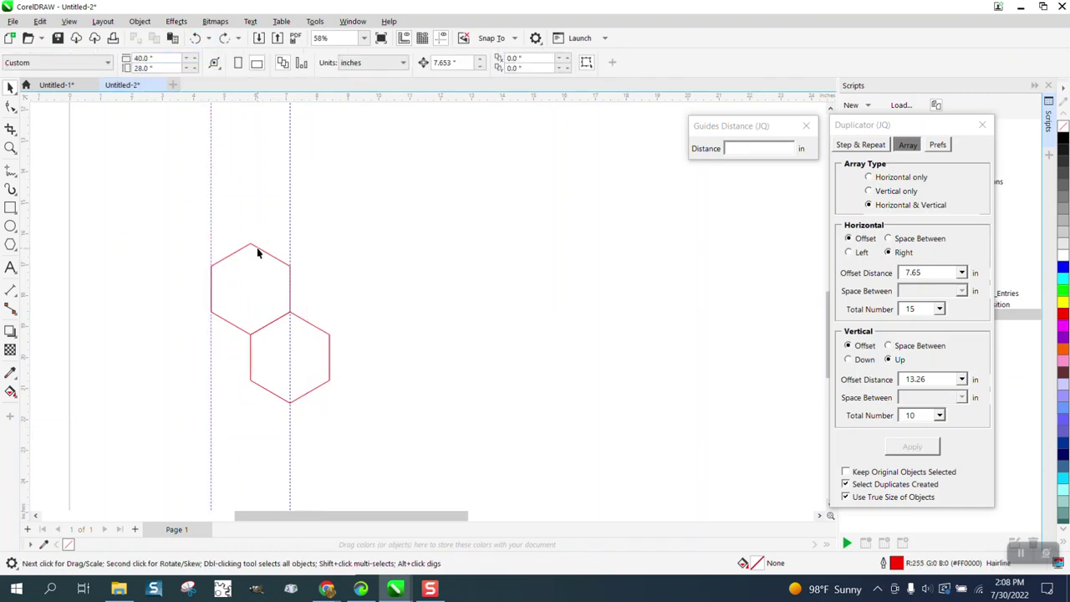
{"action": "left_click_drag", "start_coordinate": [215, 275], "coordinate": [430, 260]}
{"action": "key", "text": "Delete"}
- Measure the two guides' 2.55 in spacing and enter 2.55 as the horizontal offset
{"action": "left_click", "coordinate": [212, 223]}
{"action": "left_click", "coordinate": [290, 225], "text": "shift"}
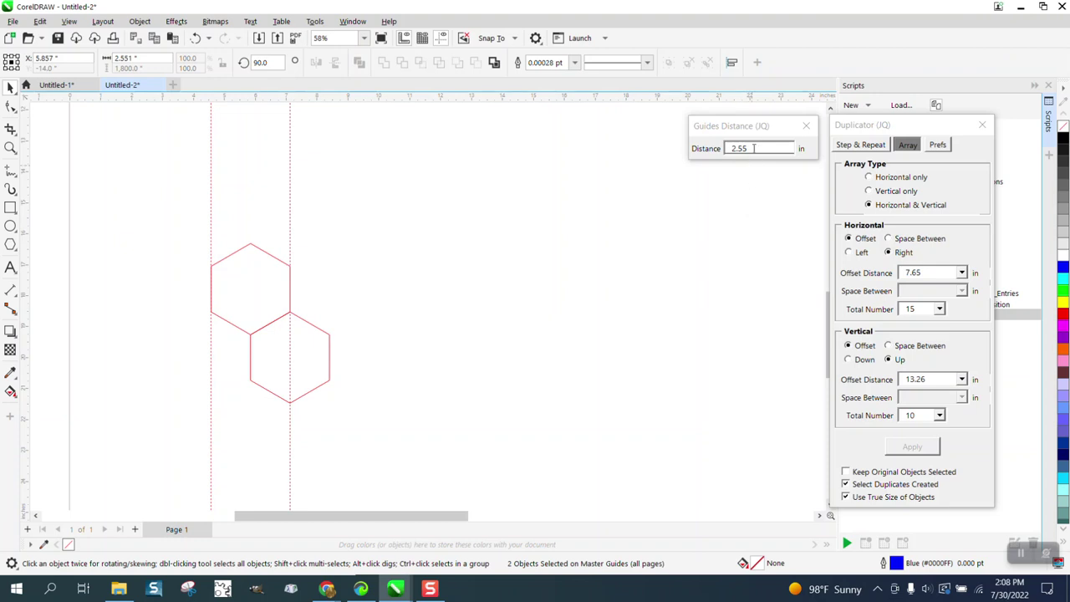
{"action": "left_click", "coordinate": [754, 243]}
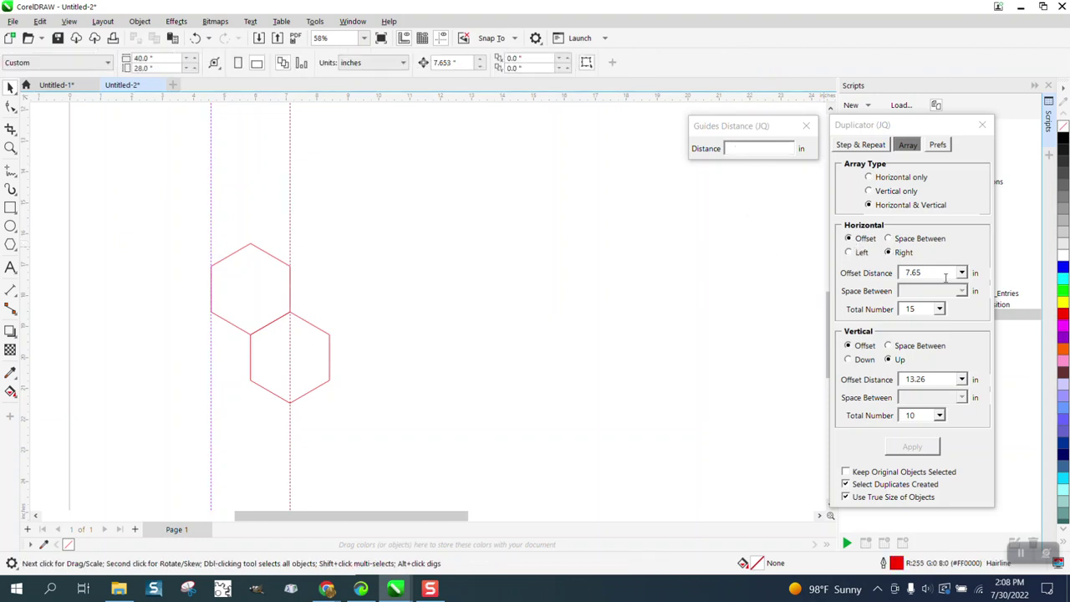
{"action": "left_click_drag", "start_coordinate": [945, 278], "coordinate": [866, 279]}
{"action": "type", "text": "2."}
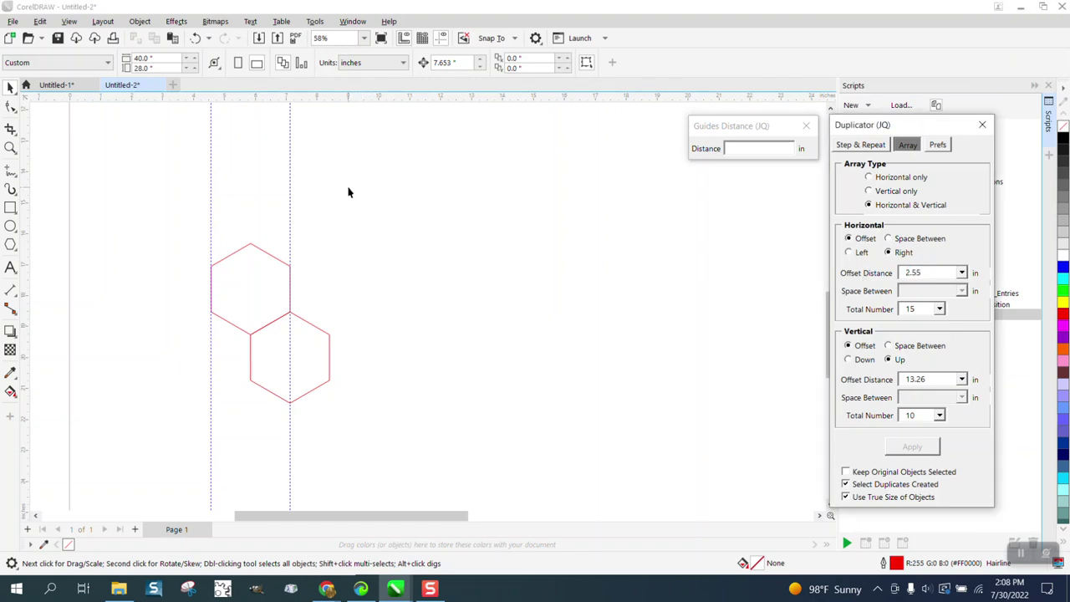
- Add horizontal guides at the hexagons' top and bottom and set the vertical offset to 4.42 in
{"action": "left_click_drag", "start_coordinate": [334, 105], "coordinate": [252, 385]}
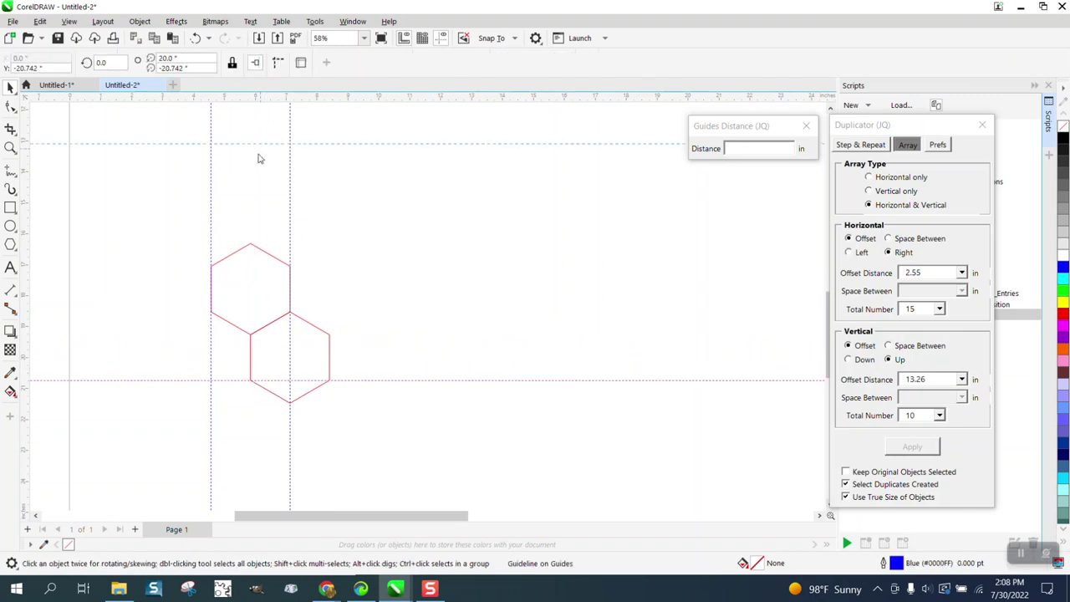
{"action": "left_click_drag", "start_coordinate": [258, 158], "coordinate": [250, 245]}
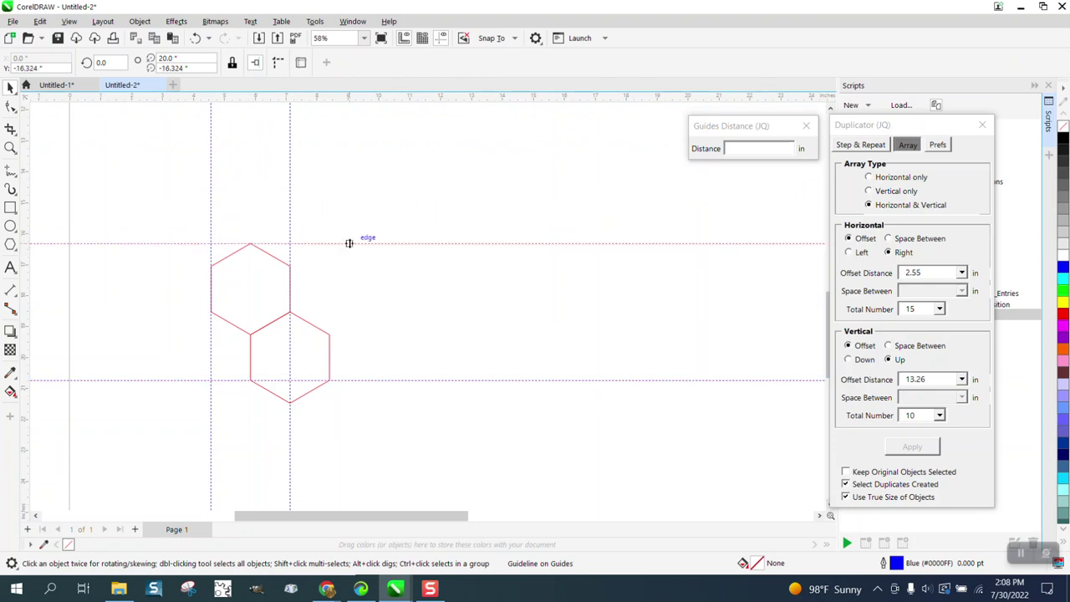
{"action": "left_click", "coordinate": [425, 381], "text": "shift"}
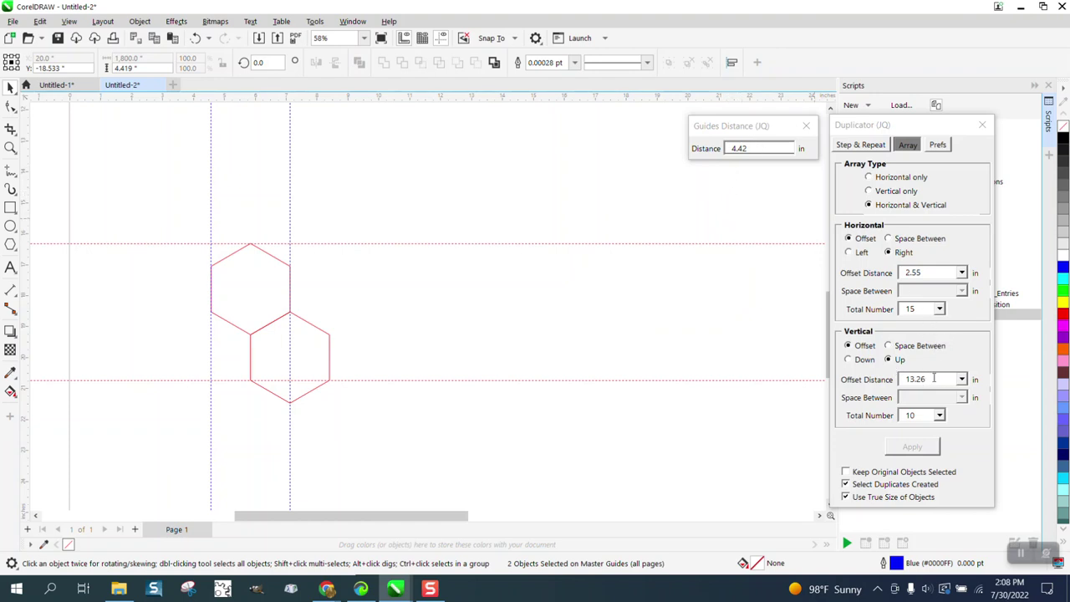
{"action": "left_click_drag", "start_coordinate": [934, 379], "coordinate": [890, 382]}
{"action": "type", "text": "4.42"}
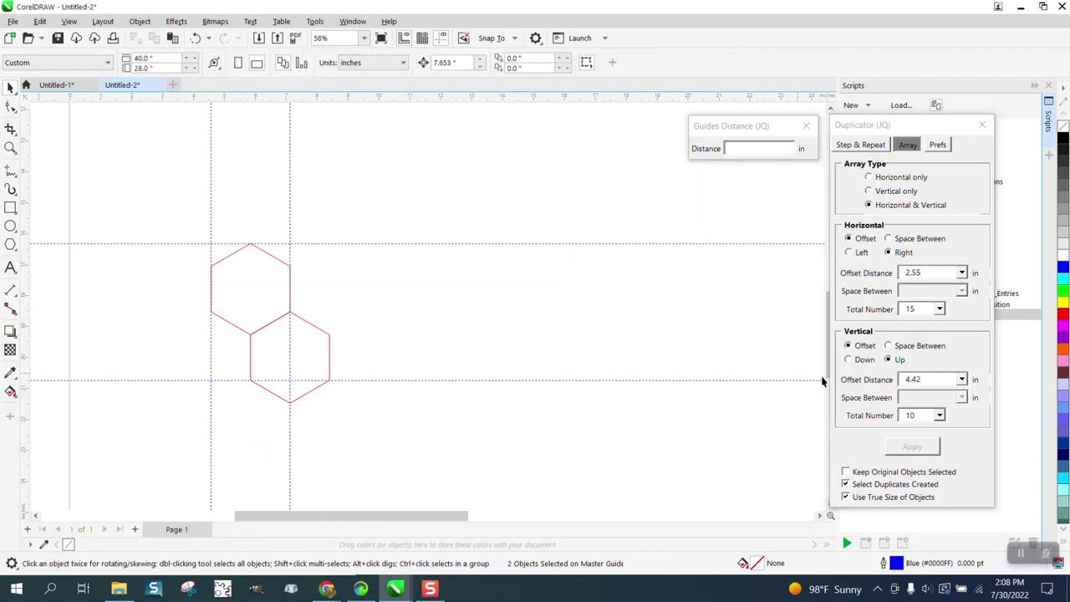
{"action": "key", "text": "Escape"}
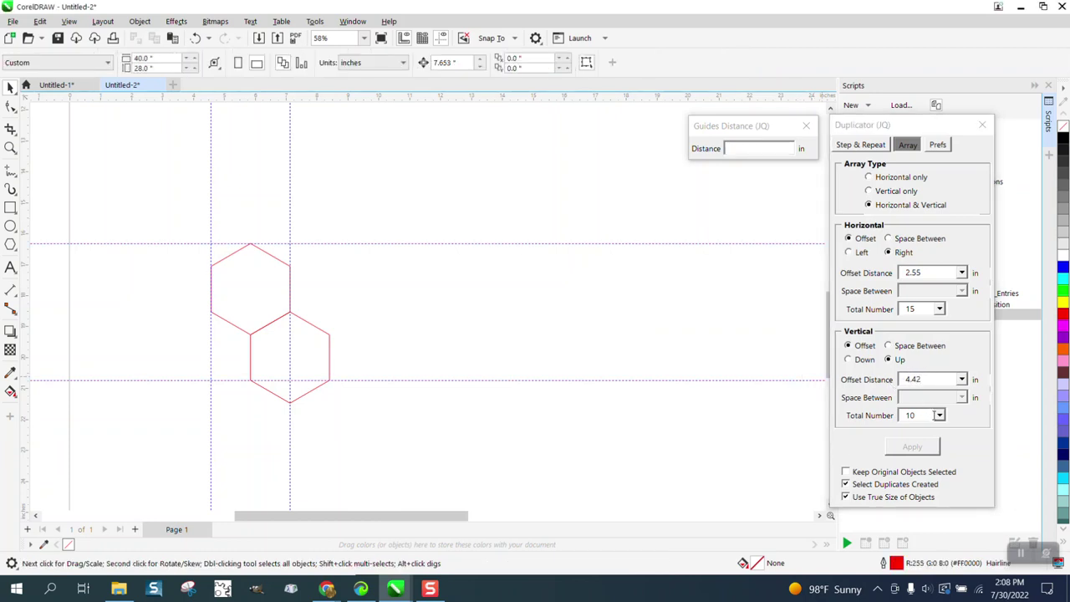
- Set the vertical copy count to 15
{"action": "left_click", "coordinate": [939, 416]}
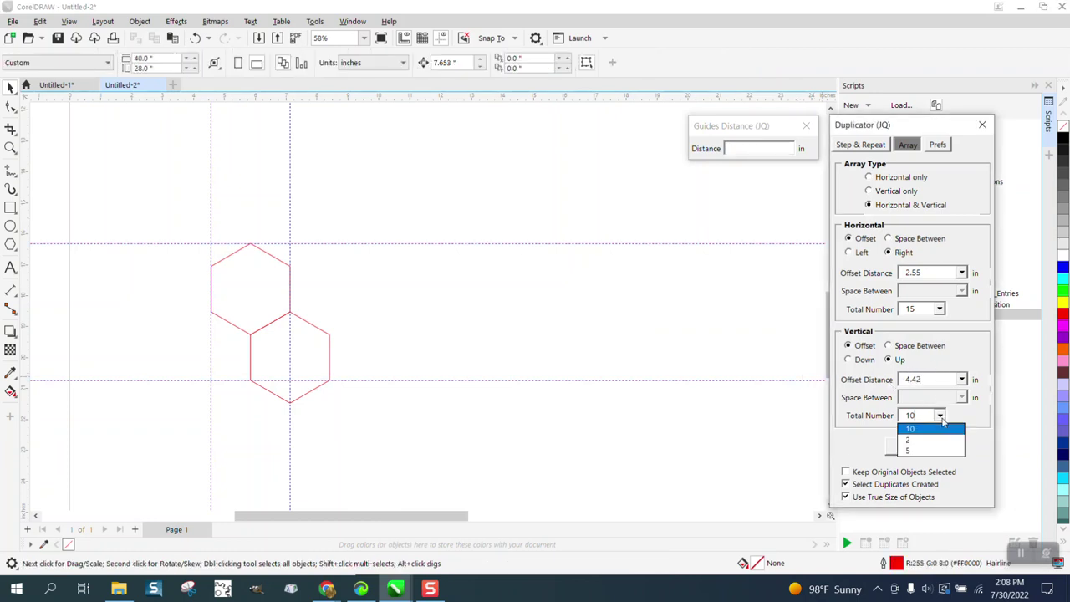
{"action": "left_click", "coordinate": [942, 422]}
{"action": "left_click", "coordinate": [940, 416]}
{"action": "left_click", "coordinate": [745, 338]}
{"action": "left_click", "coordinate": [928, 418]}
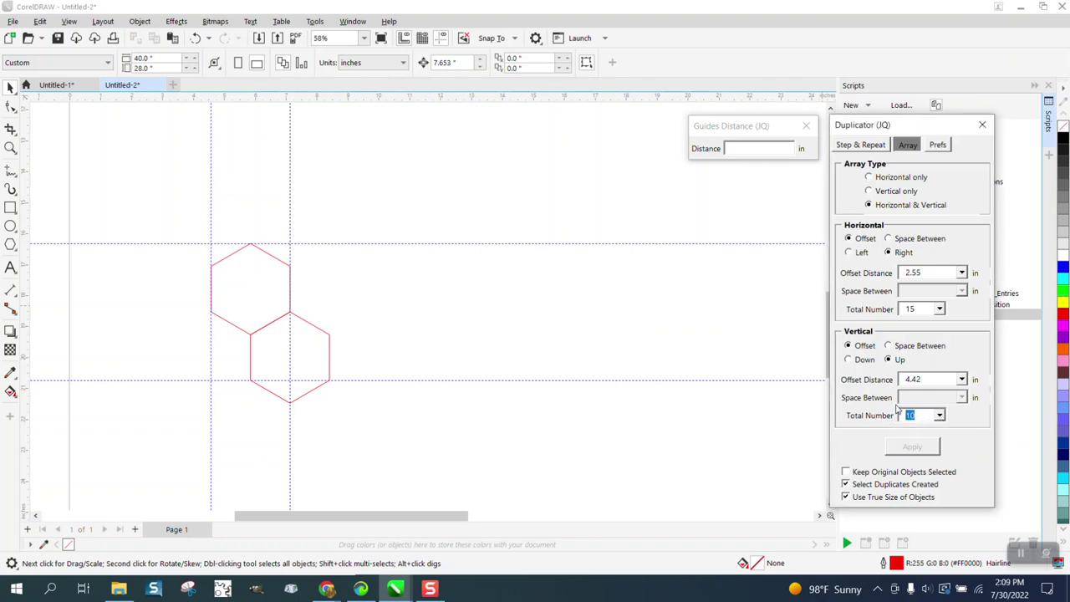
{"action": "type", "text": "15"}
{"action": "key", "text": "Tab"}
{"action": "left_click", "coordinate": [777, 410]}
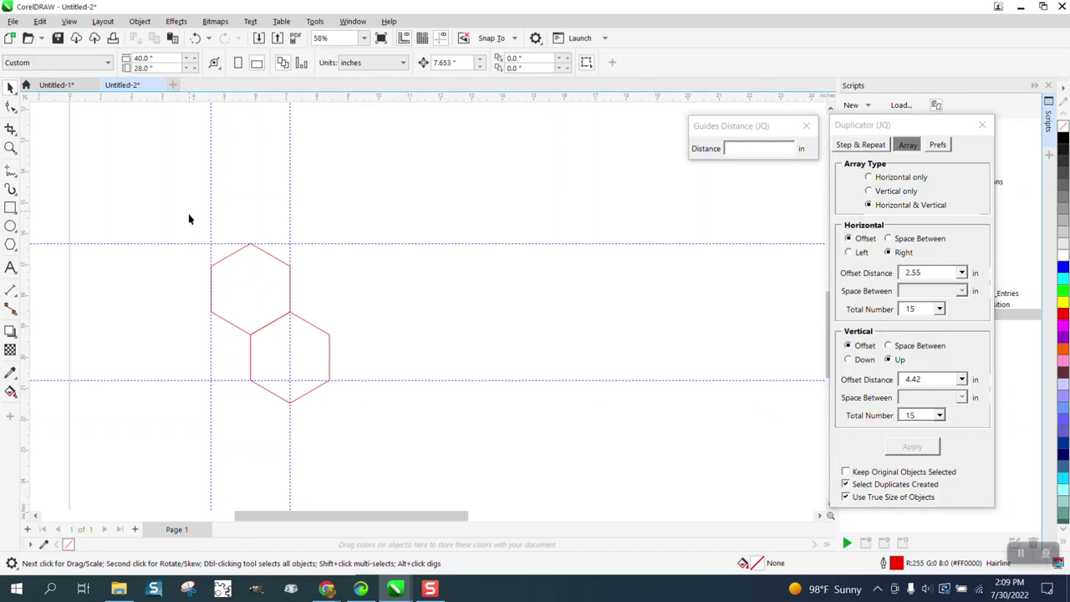
- Select both hexagons and apply the 15×15 Duplicator array
{"action": "left_click_drag", "start_coordinate": [452, 501], "coordinate": [455, 499]}
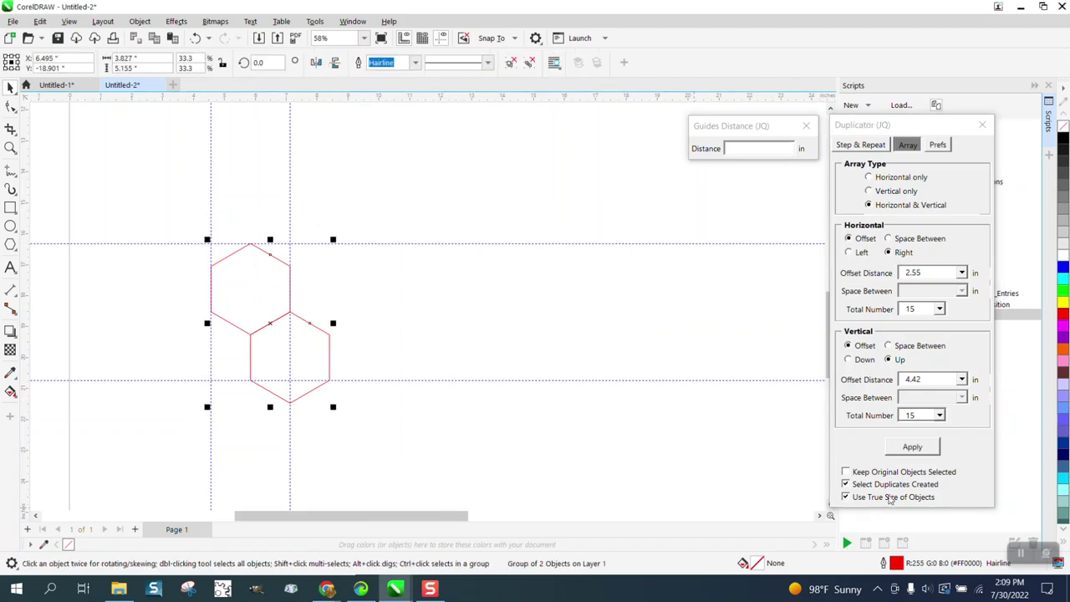
{"action": "left_click", "coordinate": [911, 447]}
{"action": "scroll", "coordinate": [466, 459], "scroll_direction": "down", "scroll_amount": 6}
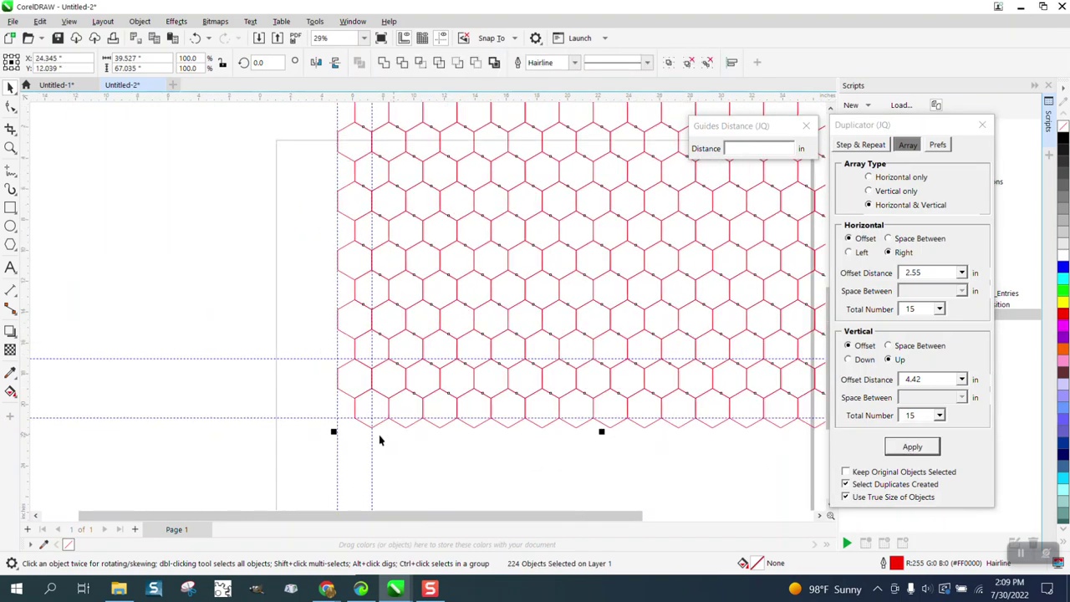
{"action": "scroll", "coordinate": [359, 420], "scroll_direction": "down", "scroll_amount": 2}
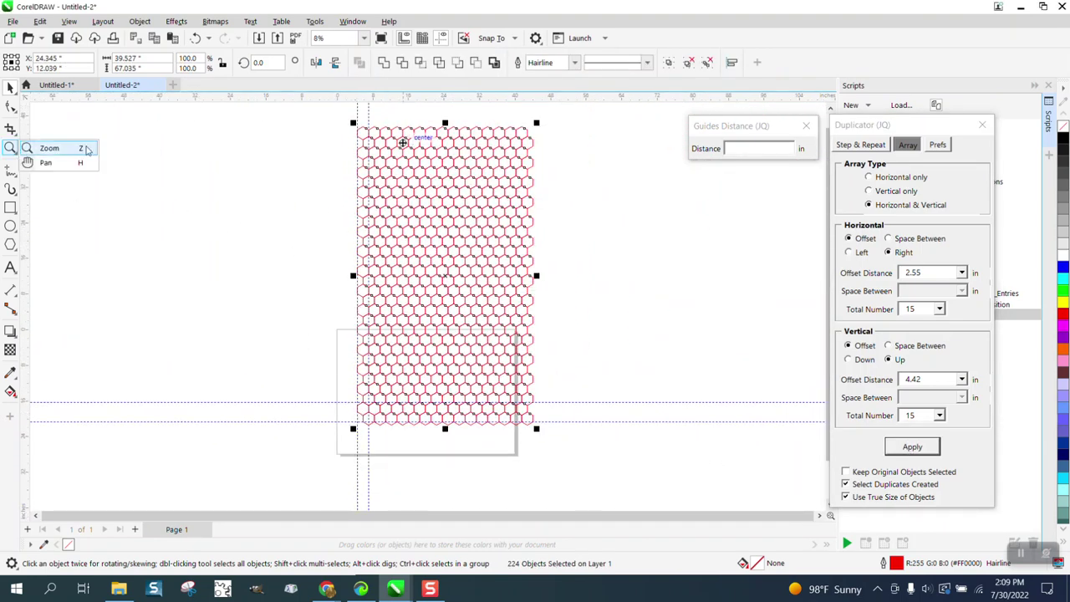
- Inspect the grid's top-left corner, undo the array, and zoom in on the two hexagons
{"action": "key", "text": "z"}
{"action": "left_click_drag", "start_coordinate": [346, 112], "coordinate": [422, 156]}
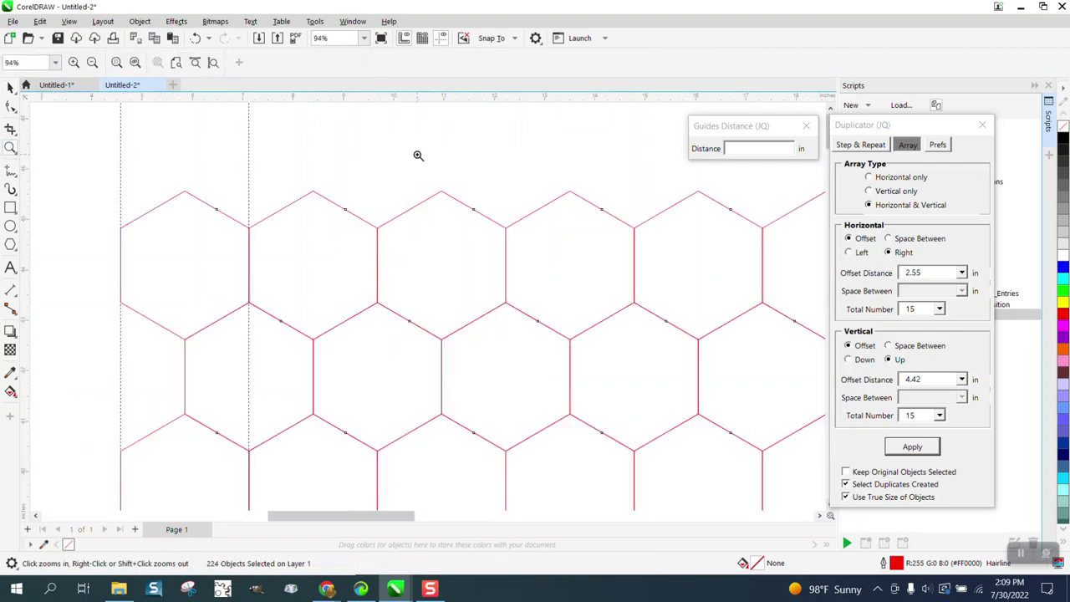
{"action": "scroll", "coordinate": [372, 154], "scroll_direction": "down", "scroll_amount": 5}
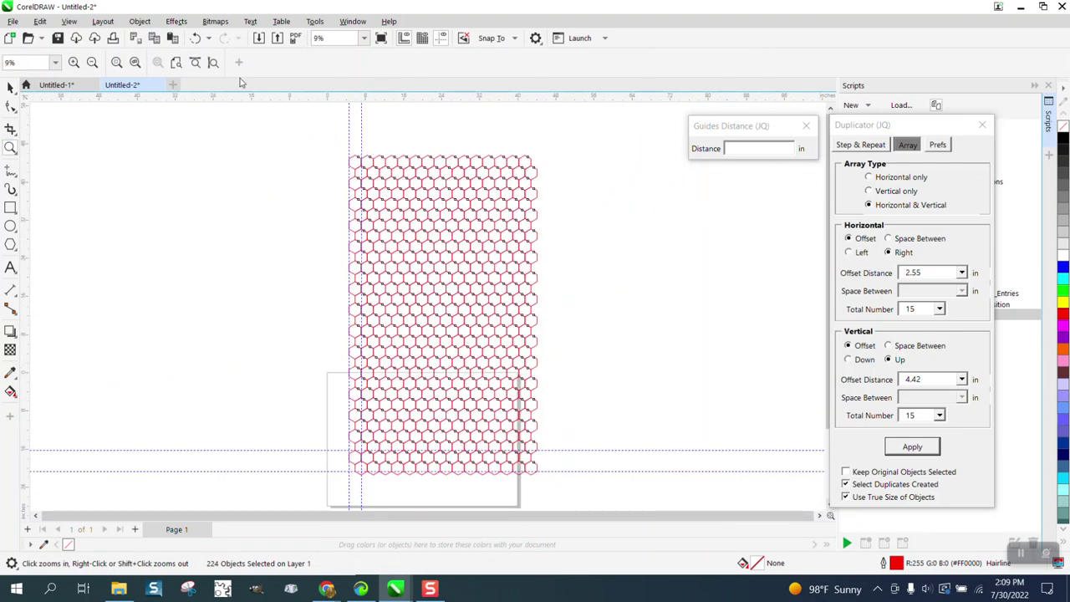
{"action": "left_click", "coordinate": [194, 38]}
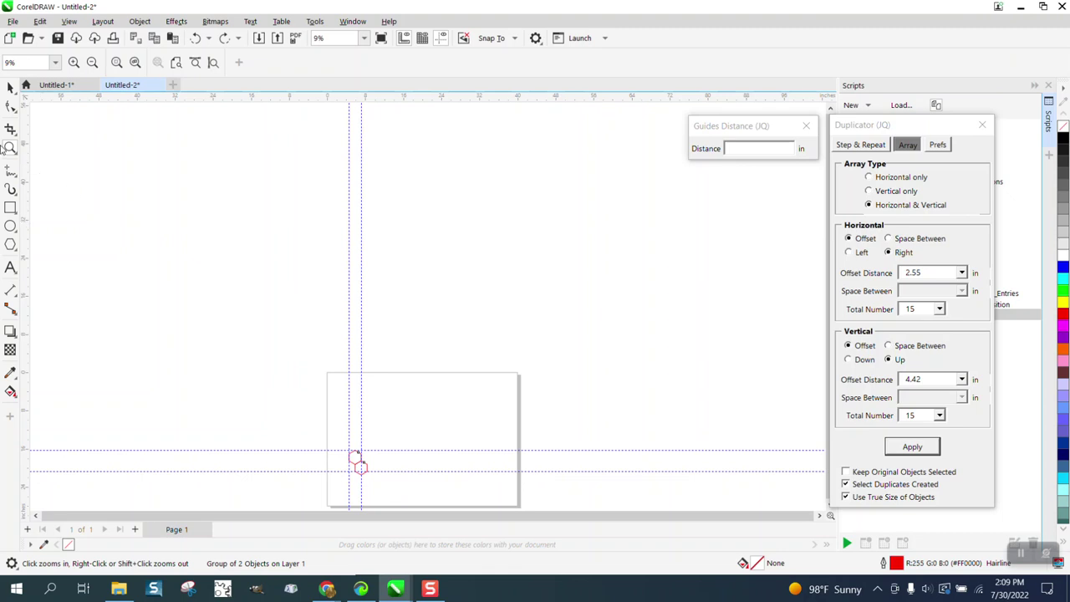
{"action": "left_click_drag", "start_coordinate": [334, 447], "coordinate": [454, 497]}
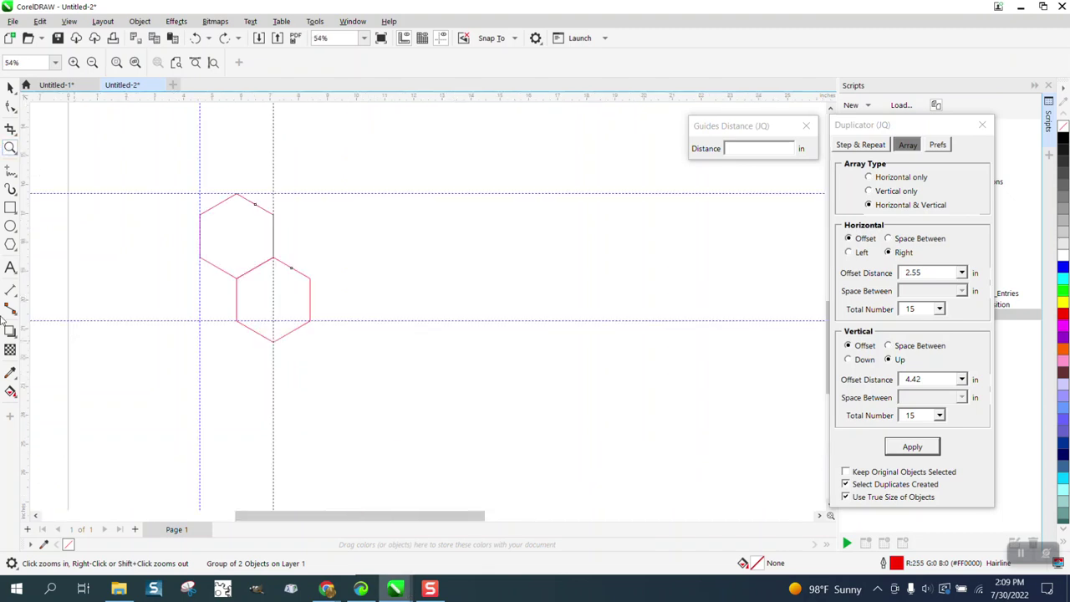
- Choose the Smart Fill tool and switch its fill colour picker to the RGB Palette
{"action": "left_click", "coordinate": [10, 392]}
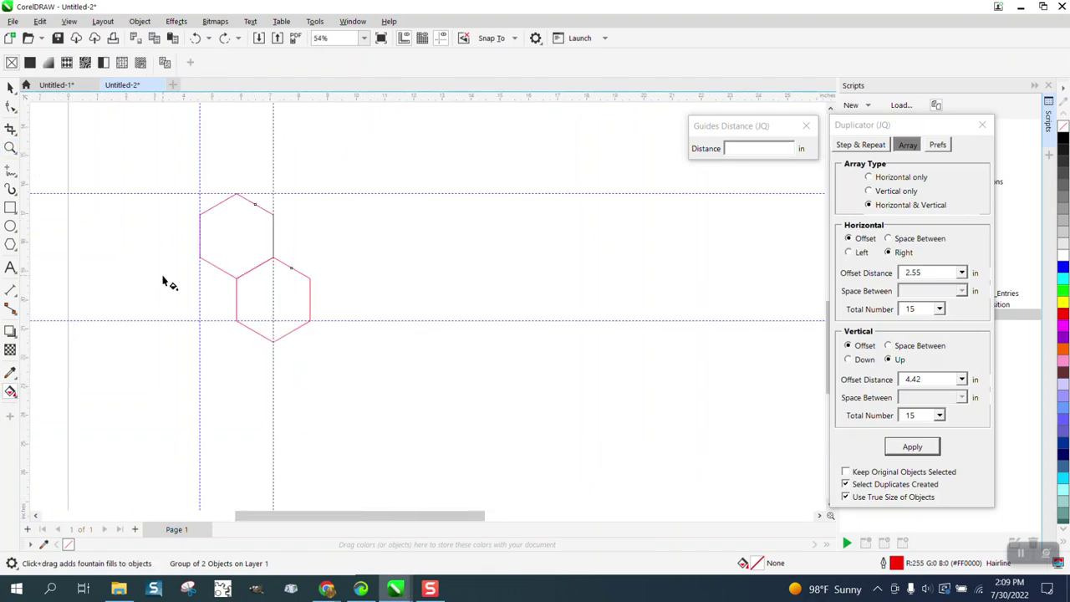
{"action": "left_click", "coordinate": [13, 395]}
{"action": "left_click", "coordinate": [52, 406]}
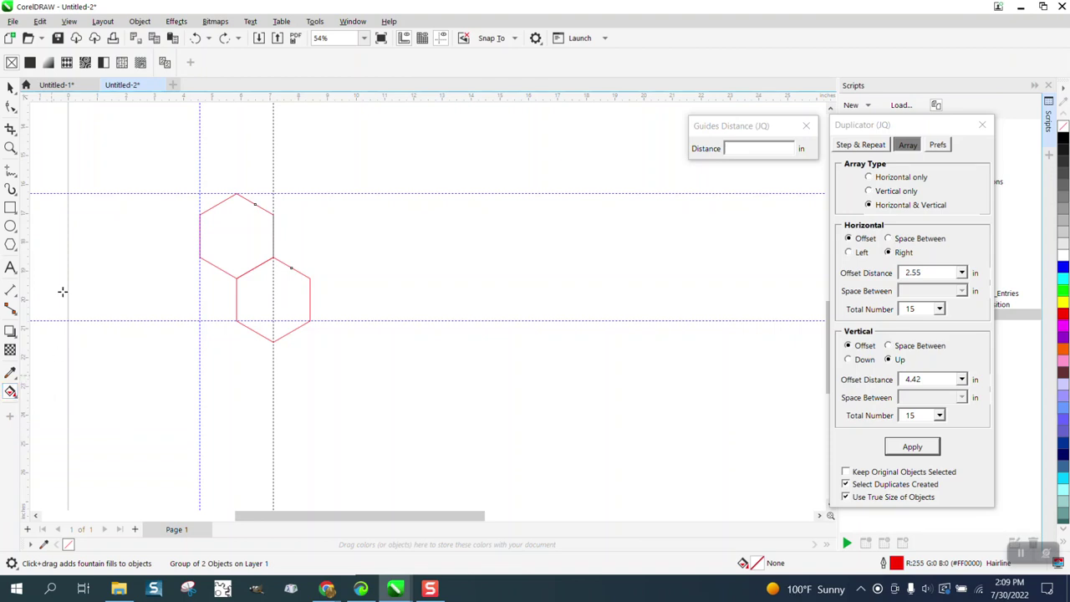
{"action": "left_click", "coordinate": [151, 62]}
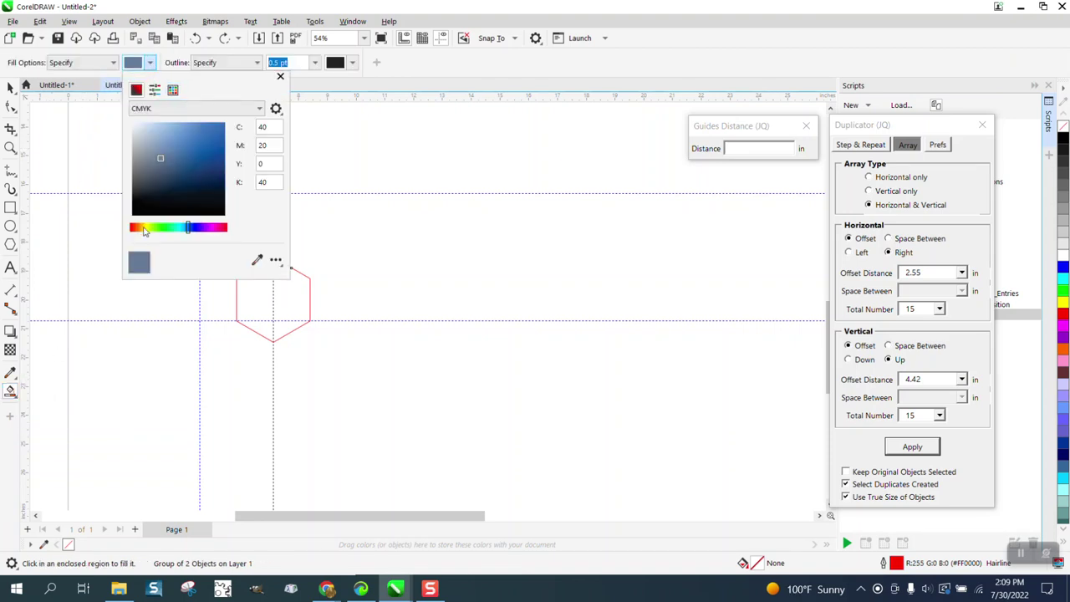
{"action": "left_click", "coordinate": [173, 90]}
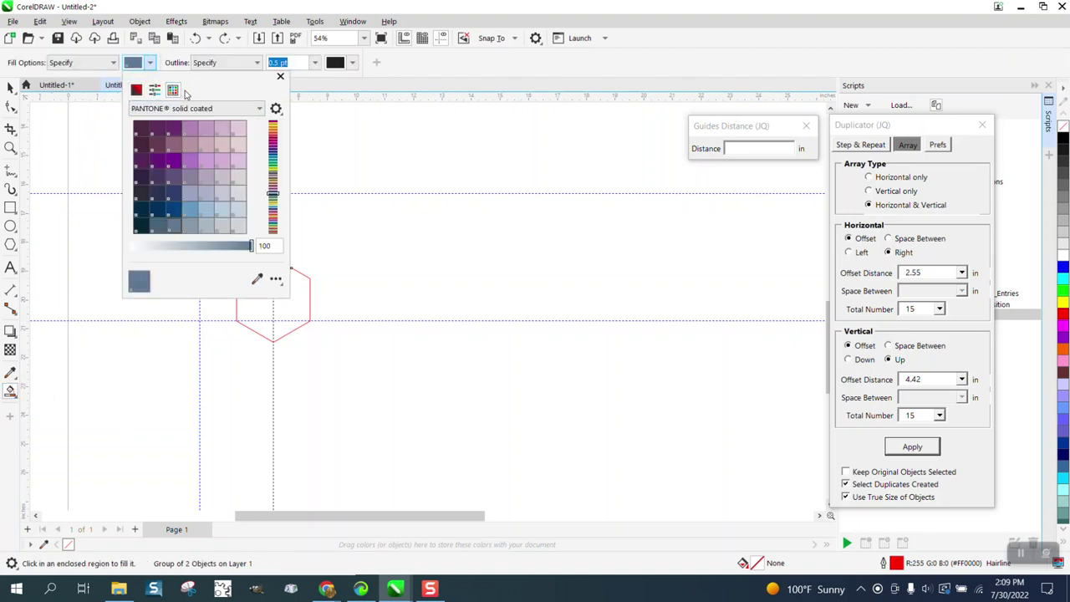
{"action": "left_click", "coordinate": [239, 109]}
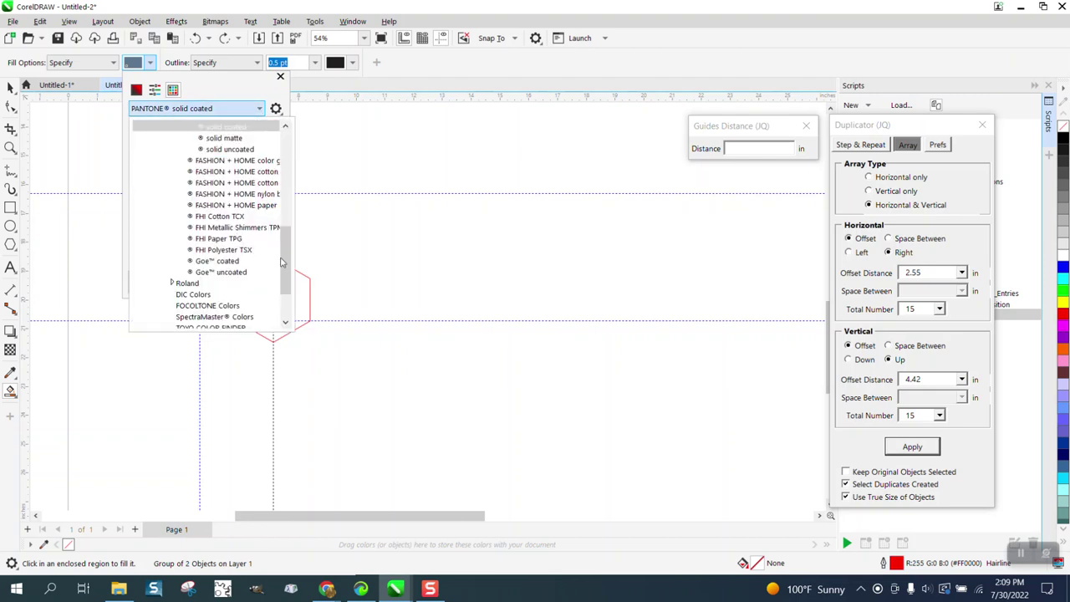
{"action": "scroll", "coordinate": [281, 262], "scroll_direction": "down", "scroll_amount": 3}
{"action": "left_click", "coordinate": [198, 317]}
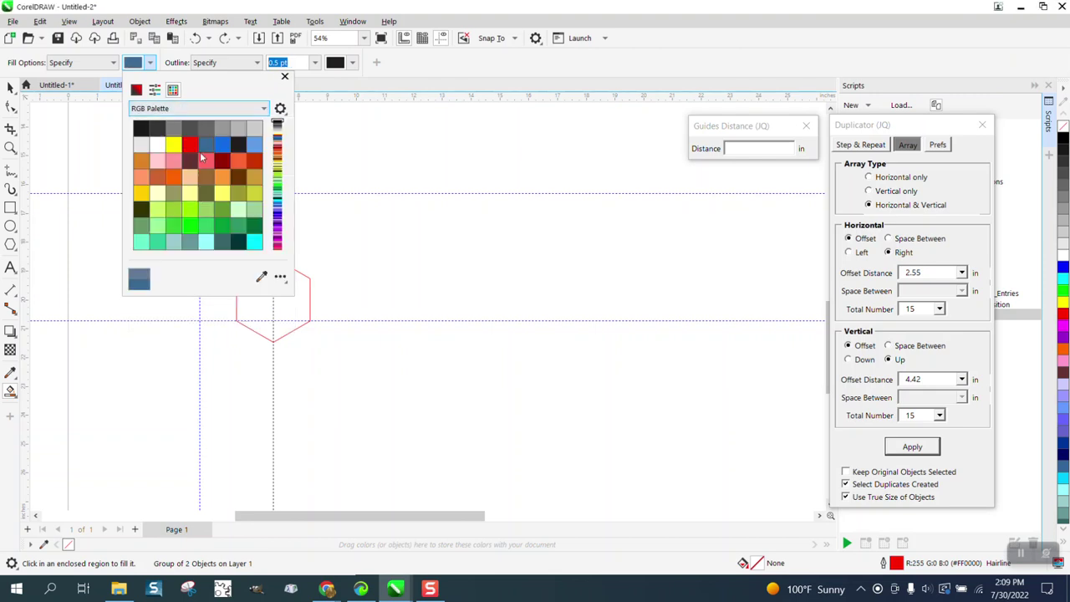
- Fill the lower hexagon red and the upper hexagon blue, then select both
{"action": "left_click", "coordinate": [191, 144]}
{"action": "left_click", "coordinate": [291, 312]}
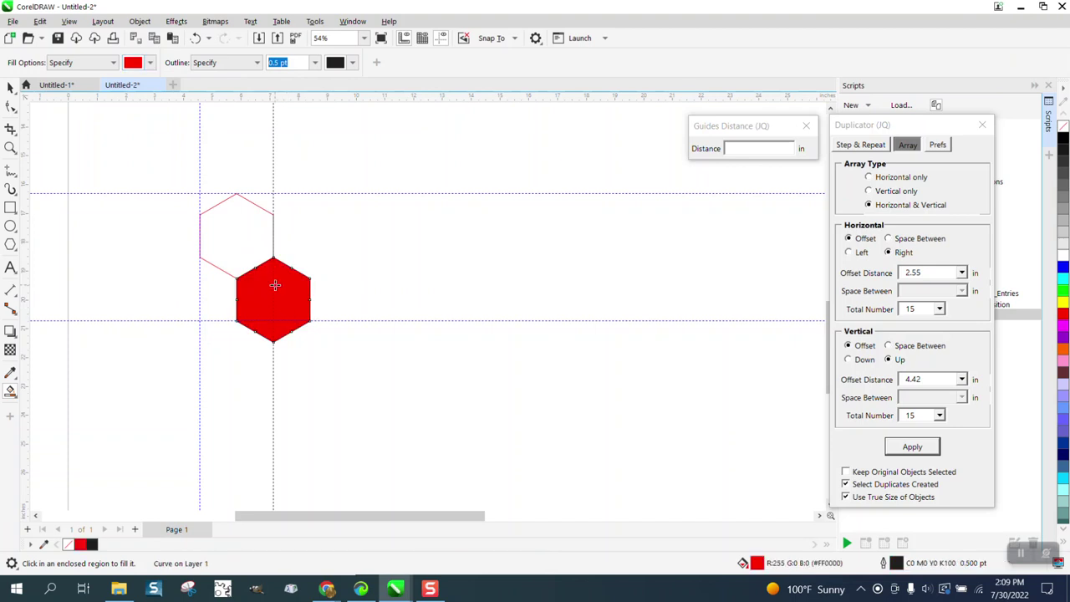
{"action": "left_click", "coordinate": [150, 62]}
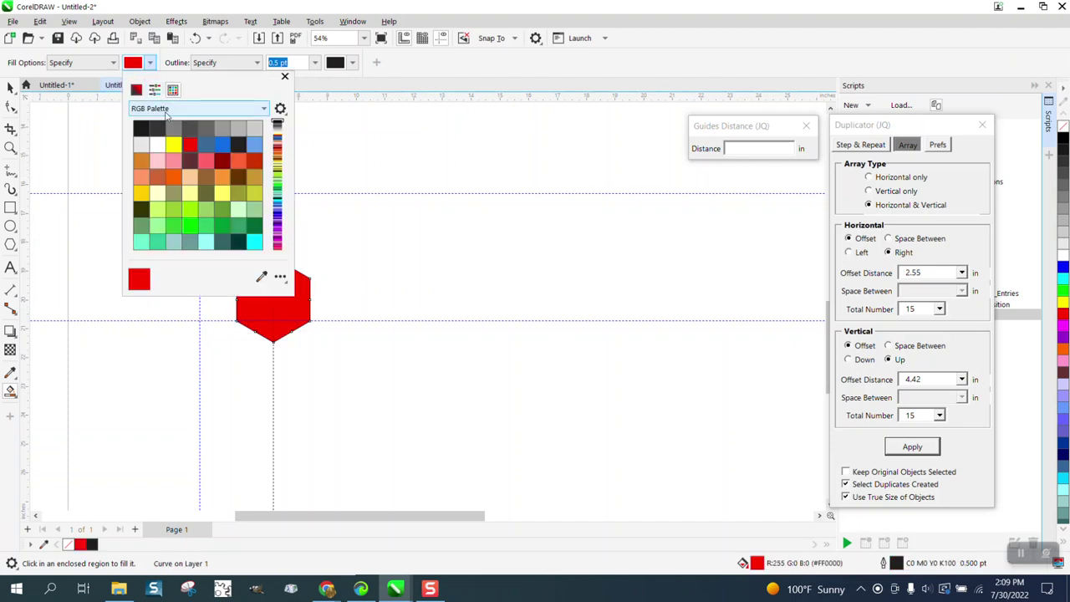
{"action": "left_click", "coordinate": [223, 146]}
{"action": "left_click", "coordinate": [329, 264]}
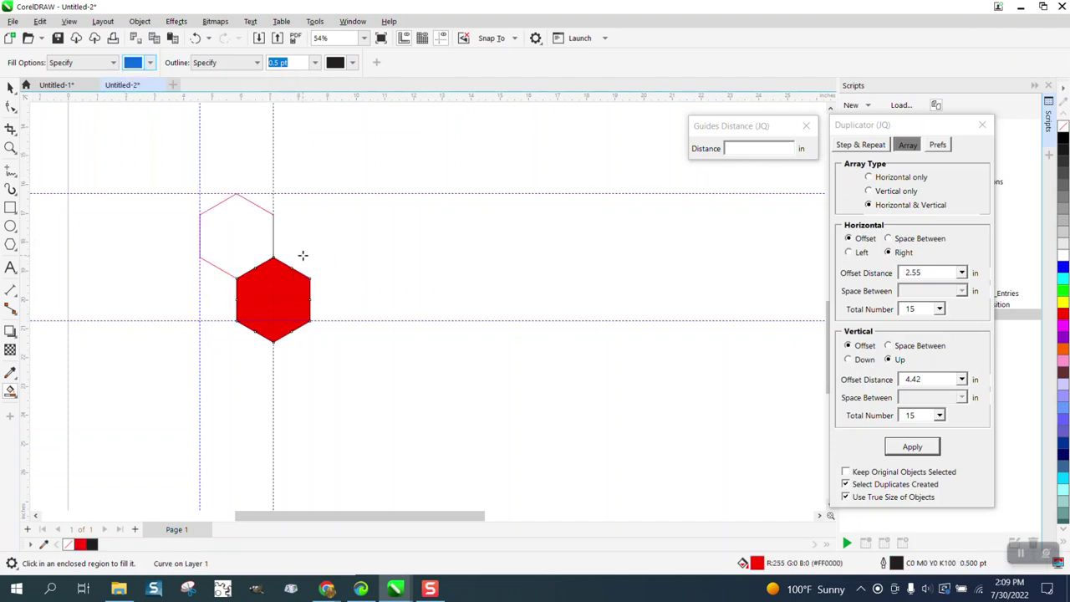
{"action": "left_click", "coordinate": [257, 235]}
{"action": "key", "text": "space"}
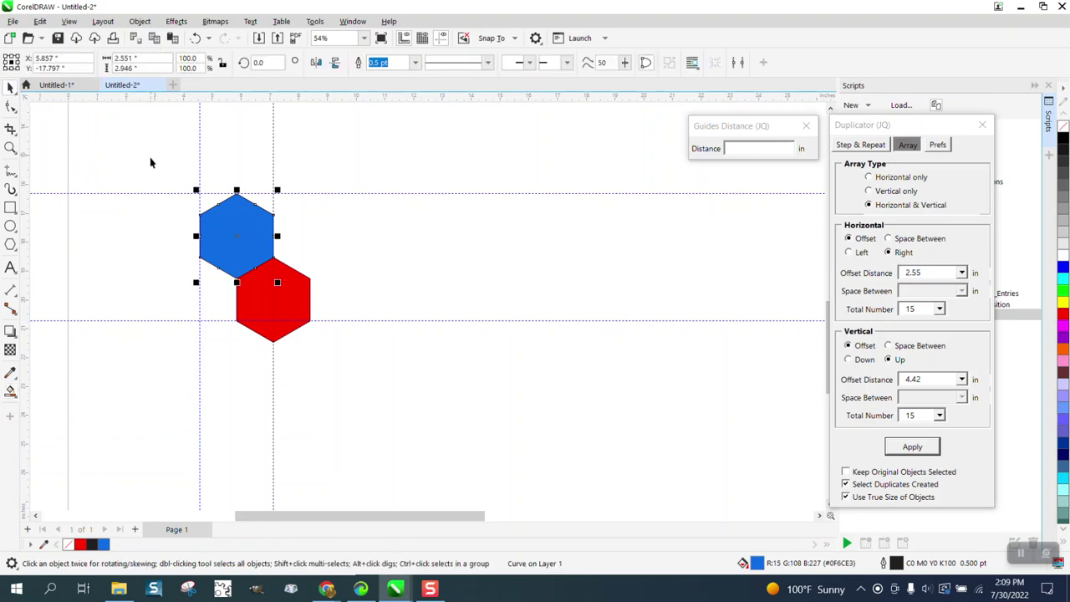
{"action": "left_click_drag", "start_coordinate": [150, 162], "coordinate": [377, 372]}
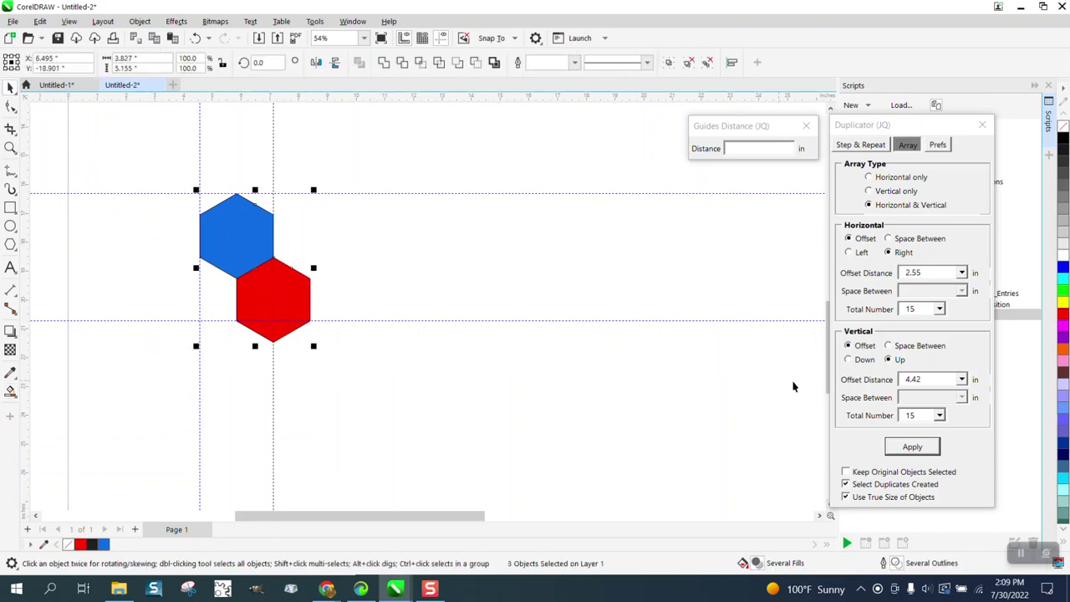
- Apply the Duplicator to the red-blue pair for a 15×15 array and zoom in on its top
{"action": "left_click", "coordinate": [912, 447]}
{"action": "scroll", "coordinate": [652, 410], "scroll_direction": "down", "scroll_amount": 5}
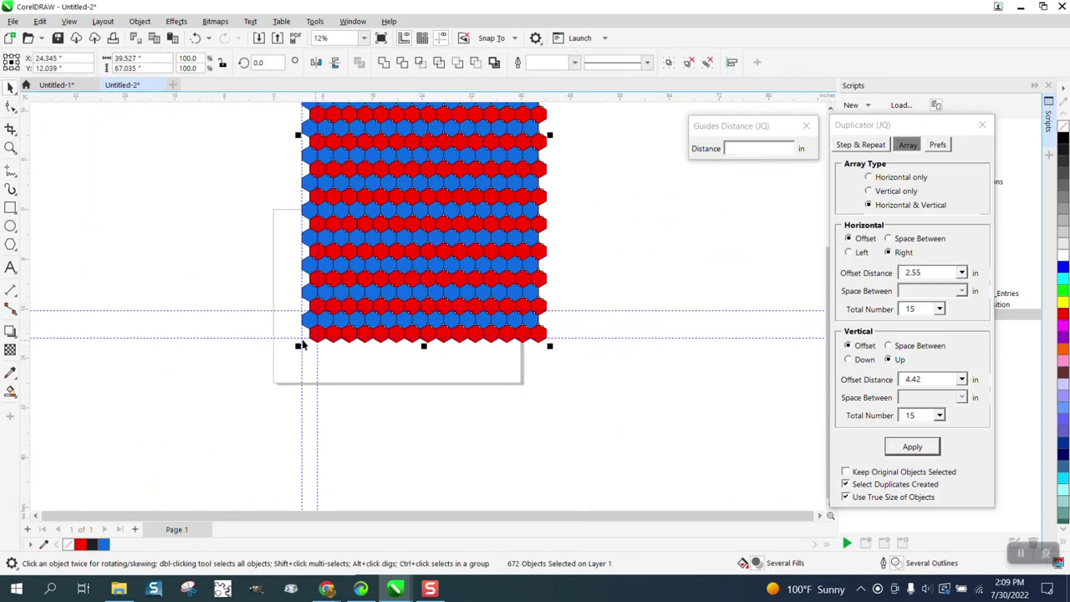
{"action": "scroll", "coordinate": [303, 345], "scroll_direction": "down", "scroll_amount": 4}
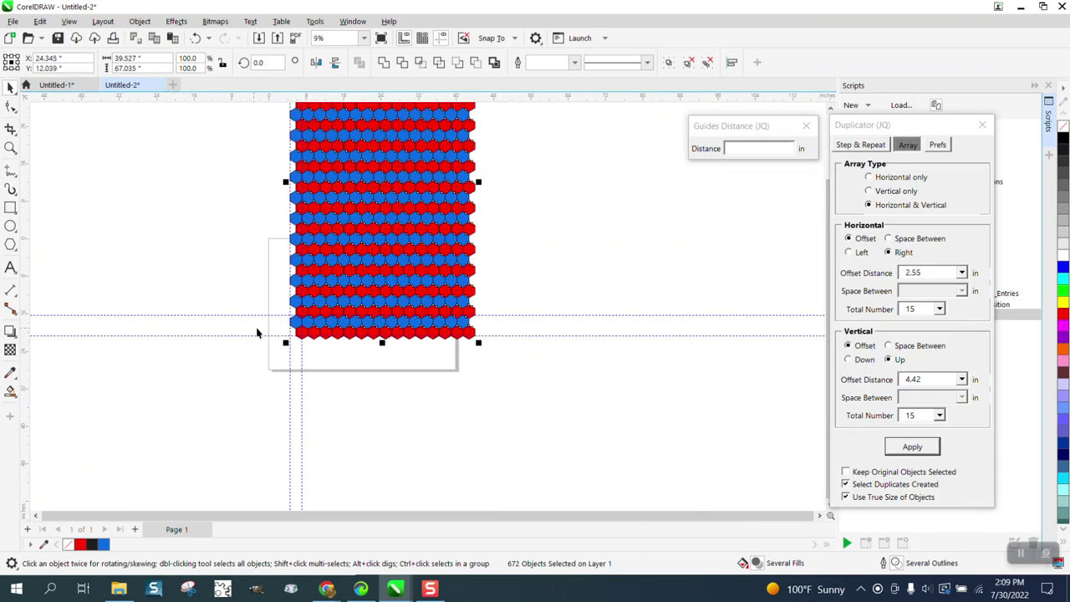
{"action": "left_click", "coordinate": [10, 147]}
{"action": "left_click_drag", "start_coordinate": [264, 140], "coordinate": [427, 215]}
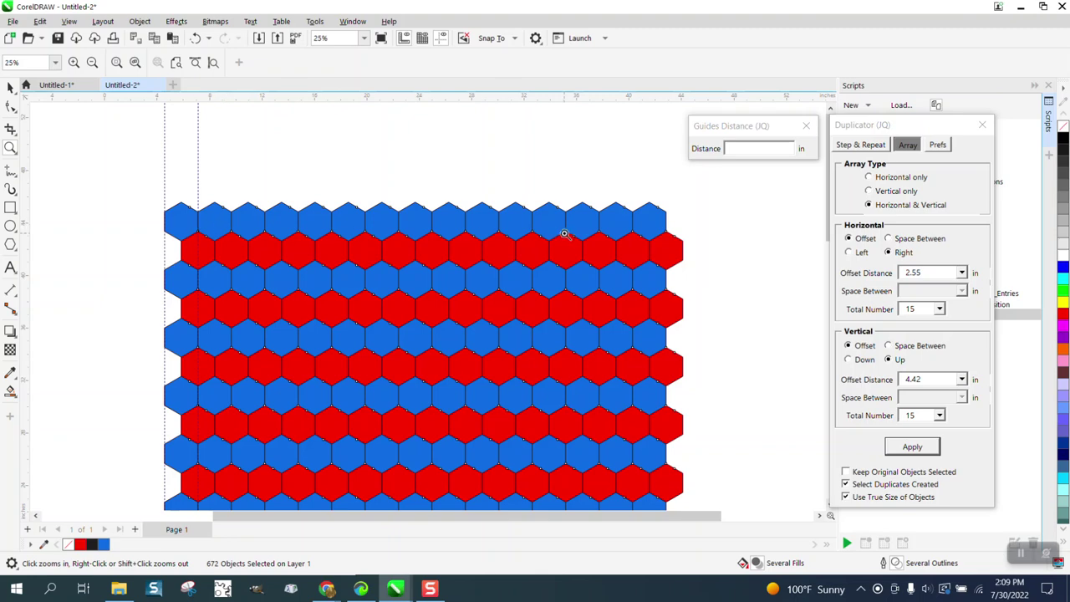
{"action": "scroll", "coordinate": [207, 228], "scroll_direction": "down", "scroll_amount": 4}
{"action": "scroll", "coordinate": [263, 235], "scroll_direction": "down", "scroll_amount": 1}
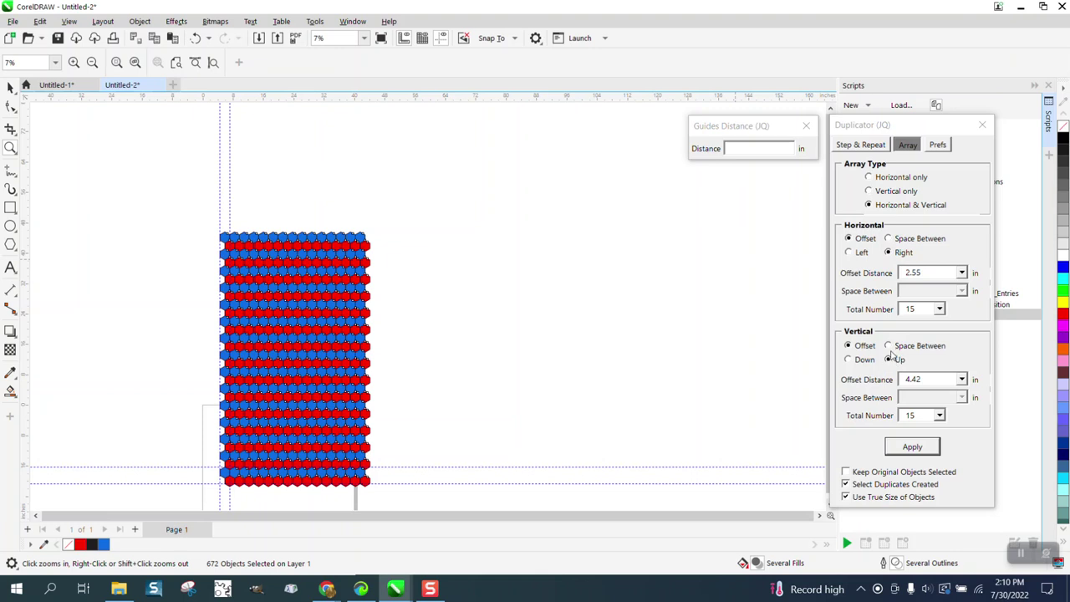
- Undo the array and set the Duplicator's vertical spacing to Space Between
{"action": "left_click", "coordinate": [194, 39]}
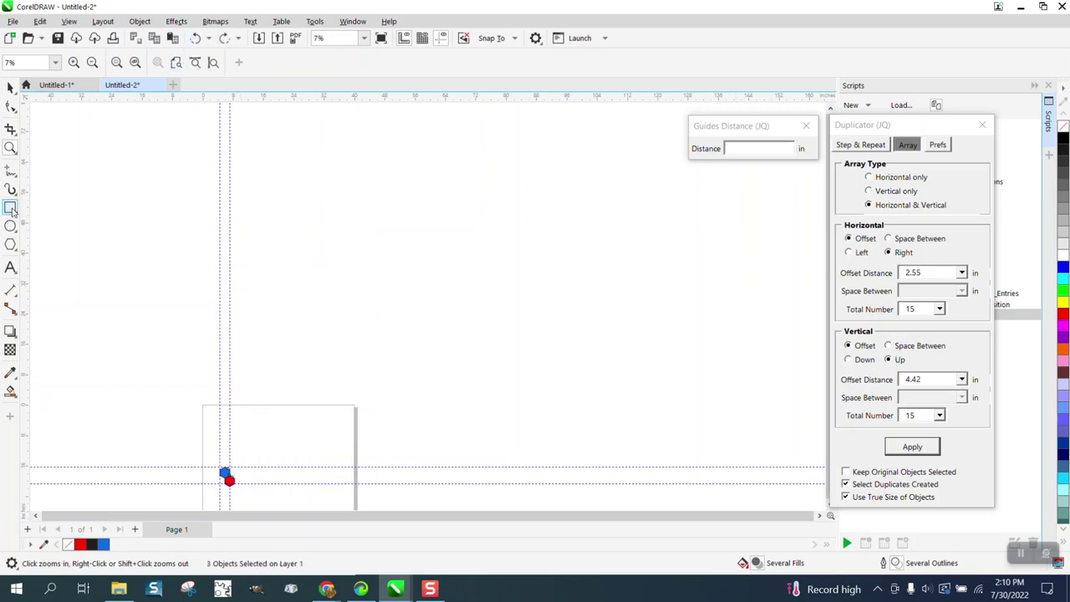
{"action": "left_click", "coordinate": [848, 345]}
{"action": "left_click", "coordinate": [889, 347]}
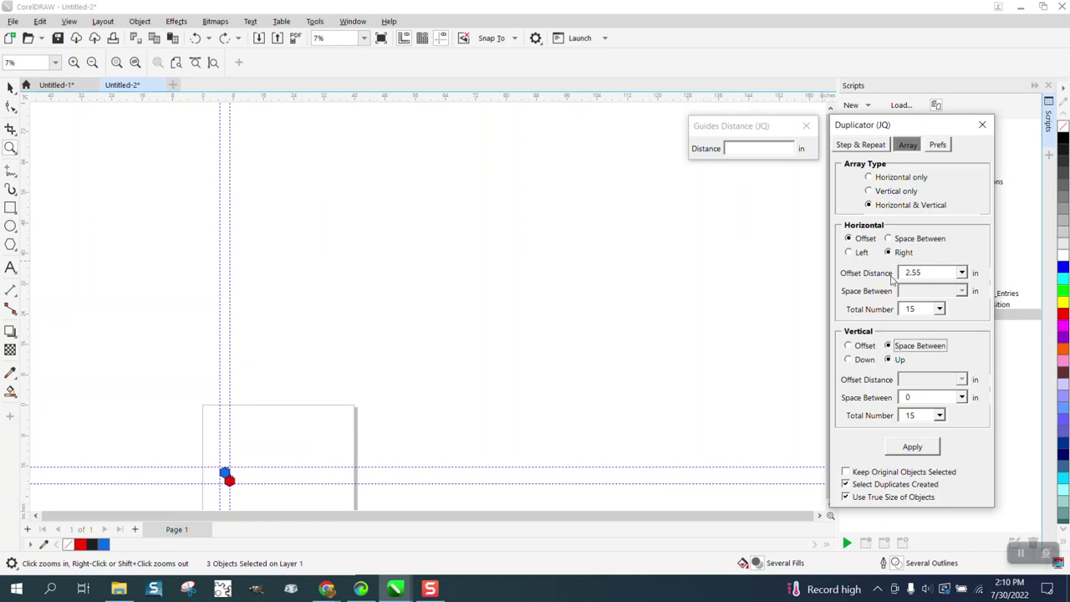
- Draw a rectangle enclosing the hexagon pair, zoom in, and select the rectangle
{"action": "left_click", "coordinate": [10, 208]}
{"action": "left_click_drag", "start_coordinate": [211, 432], "coordinate": [268, 496]}
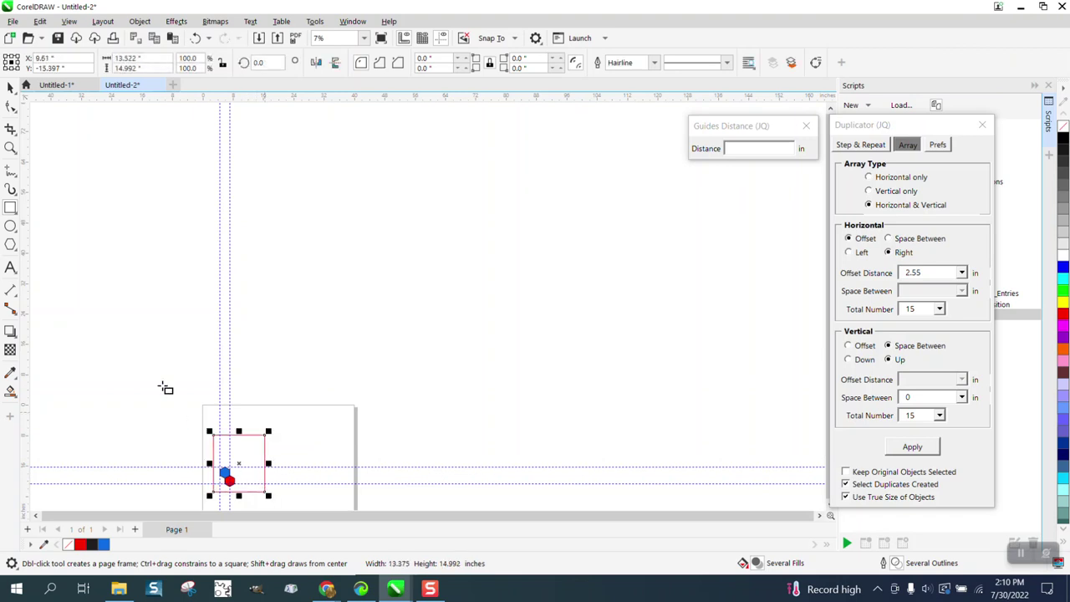
{"action": "left_click", "coordinate": [10, 148]}
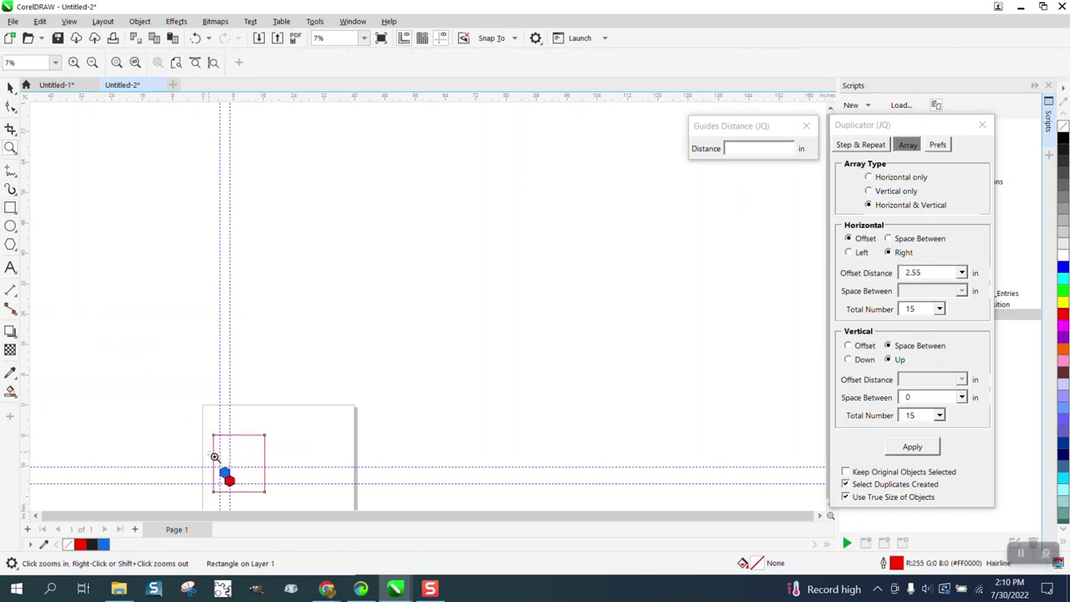
{"action": "left_click_drag", "start_coordinate": [215, 457], "coordinate": [286, 494]}
{"action": "left_click", "coordinate": [10, 87]}
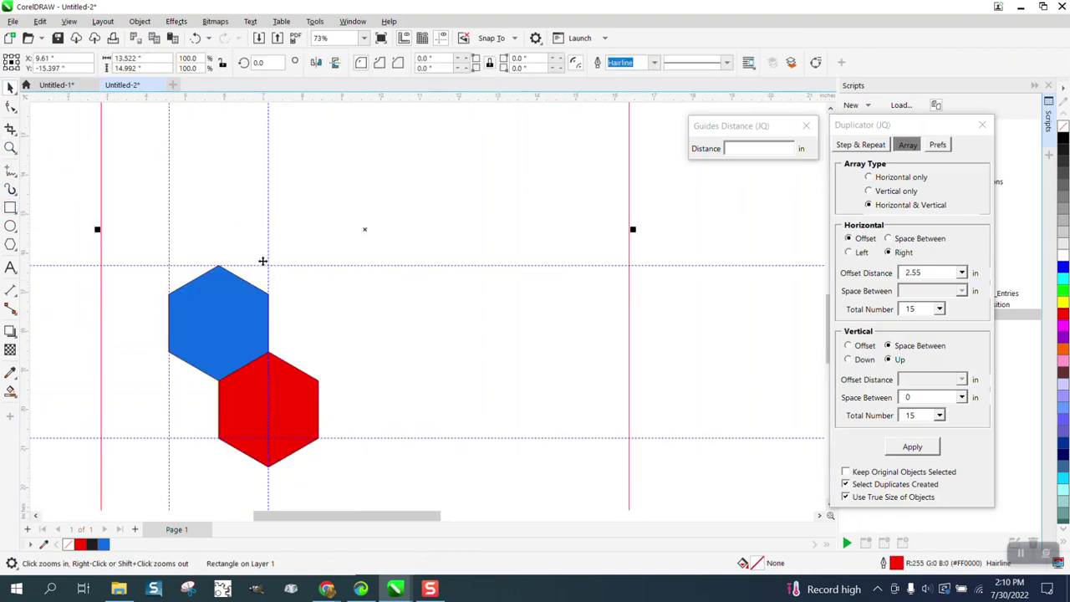
{"action": "left_click", "coordinate": [675, 299]}
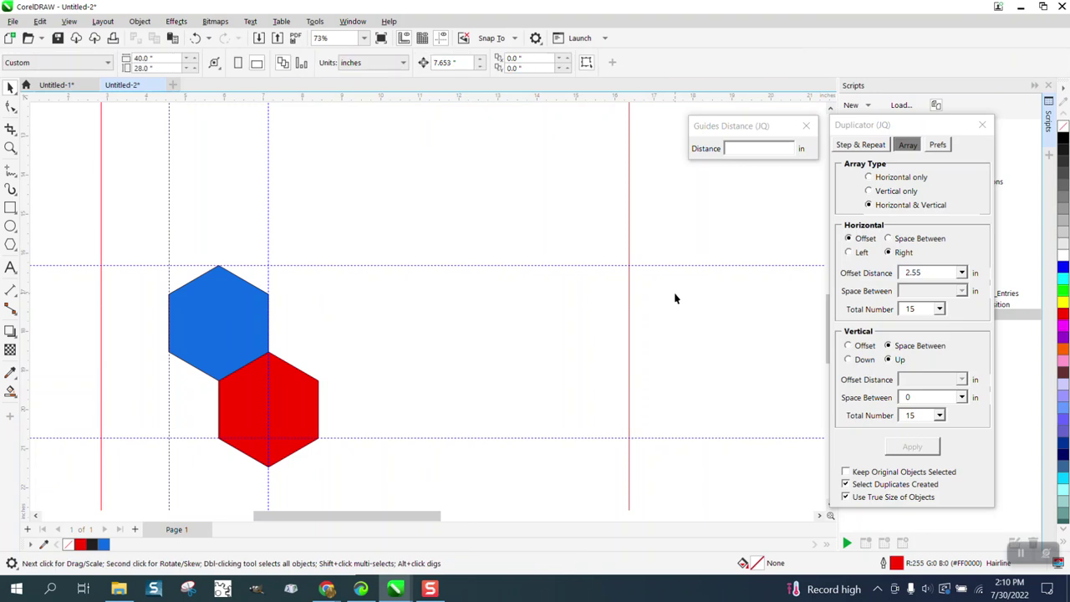
{"action": "left_click", "coordinate": [241, 298]}
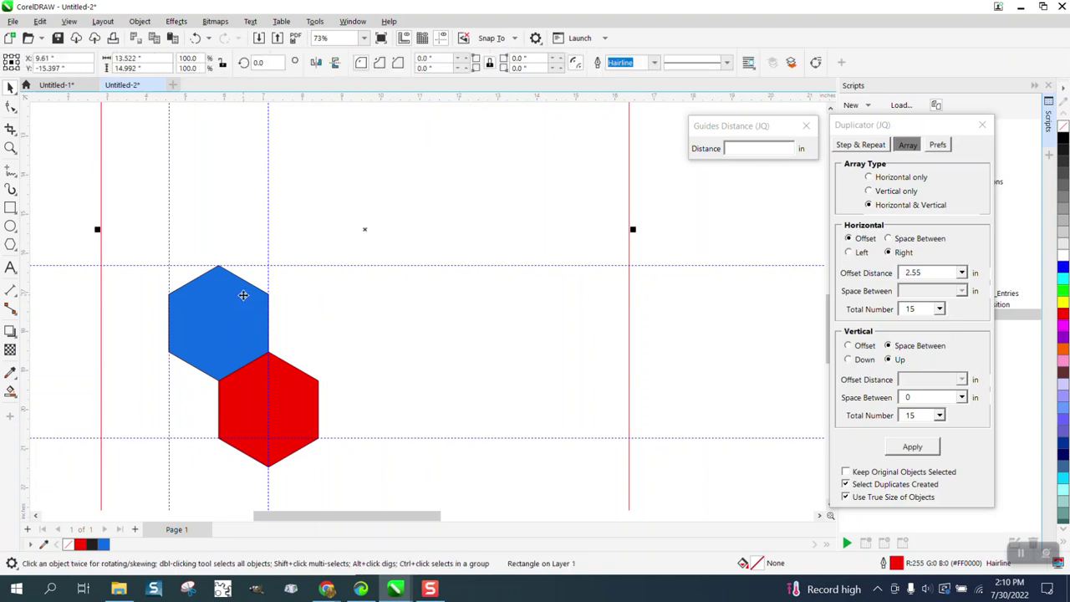